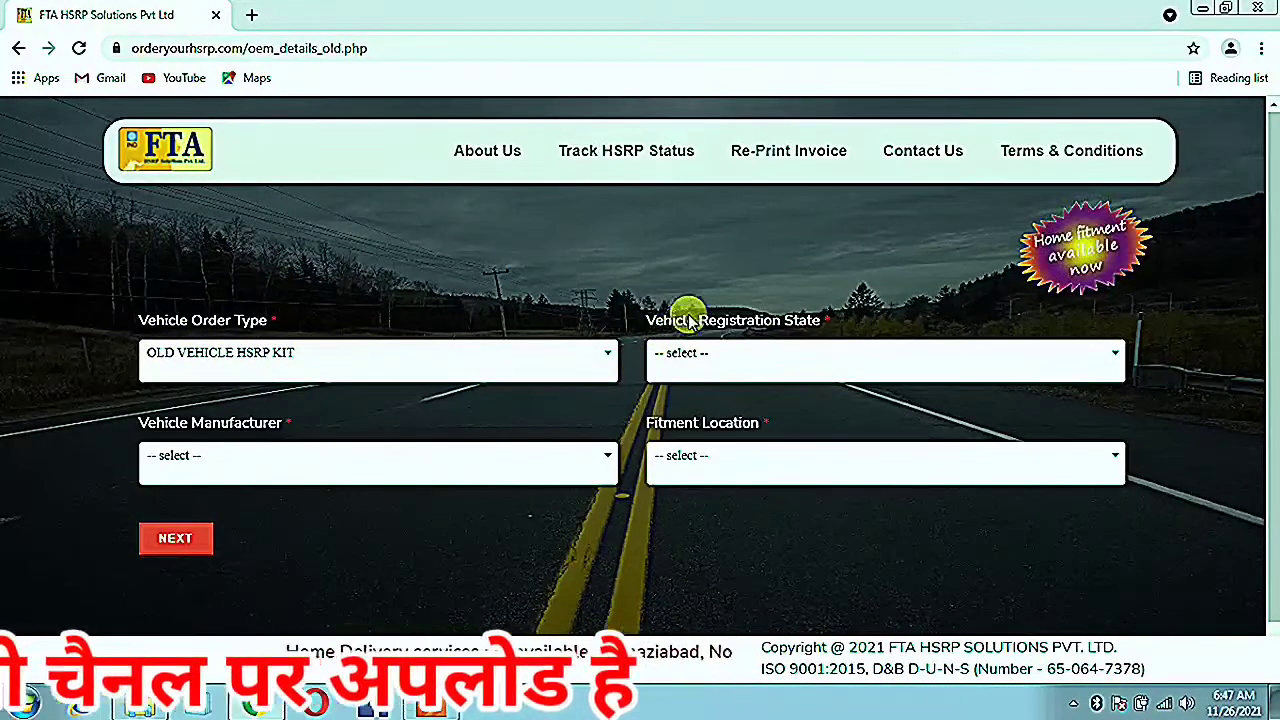
Set the vehicle registration state to UTTAR PRADESH and the vehicle manufacturer to TVS MOTOR COMPANY LTD.
click(772, 363)
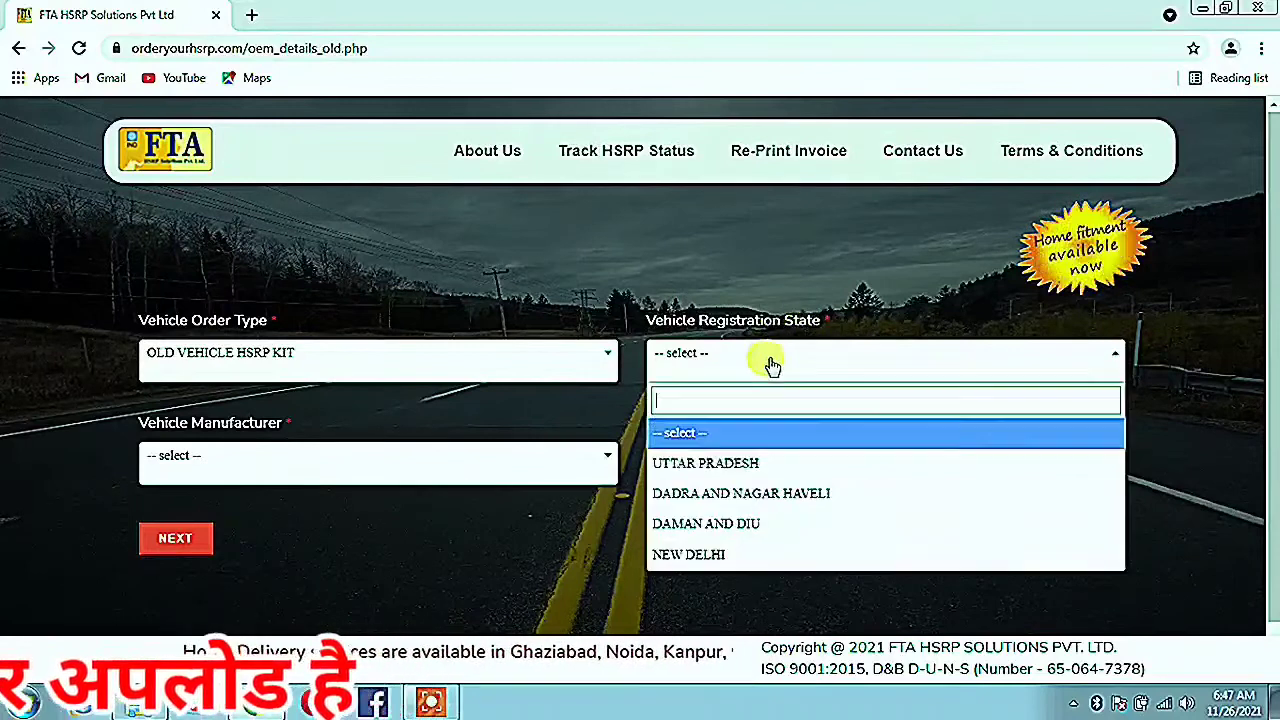
click(745, 467)
click(369, 468)
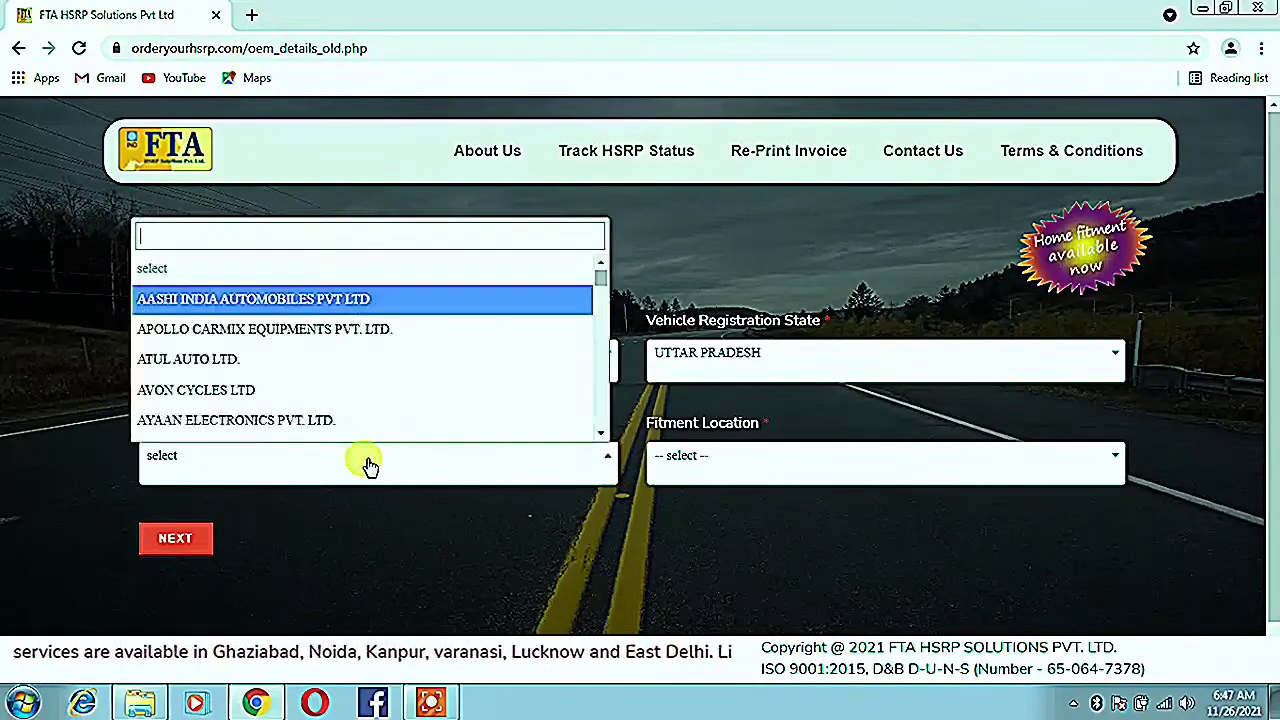
text(TVS)
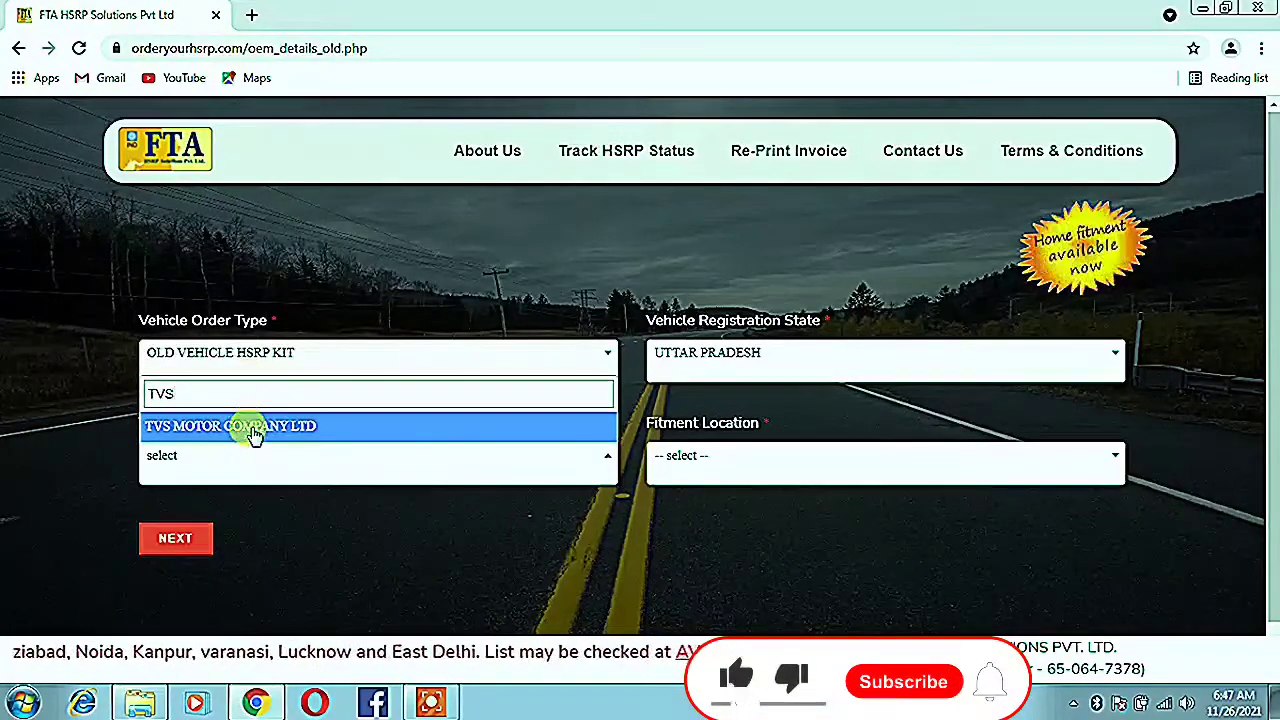
click(251, 426)
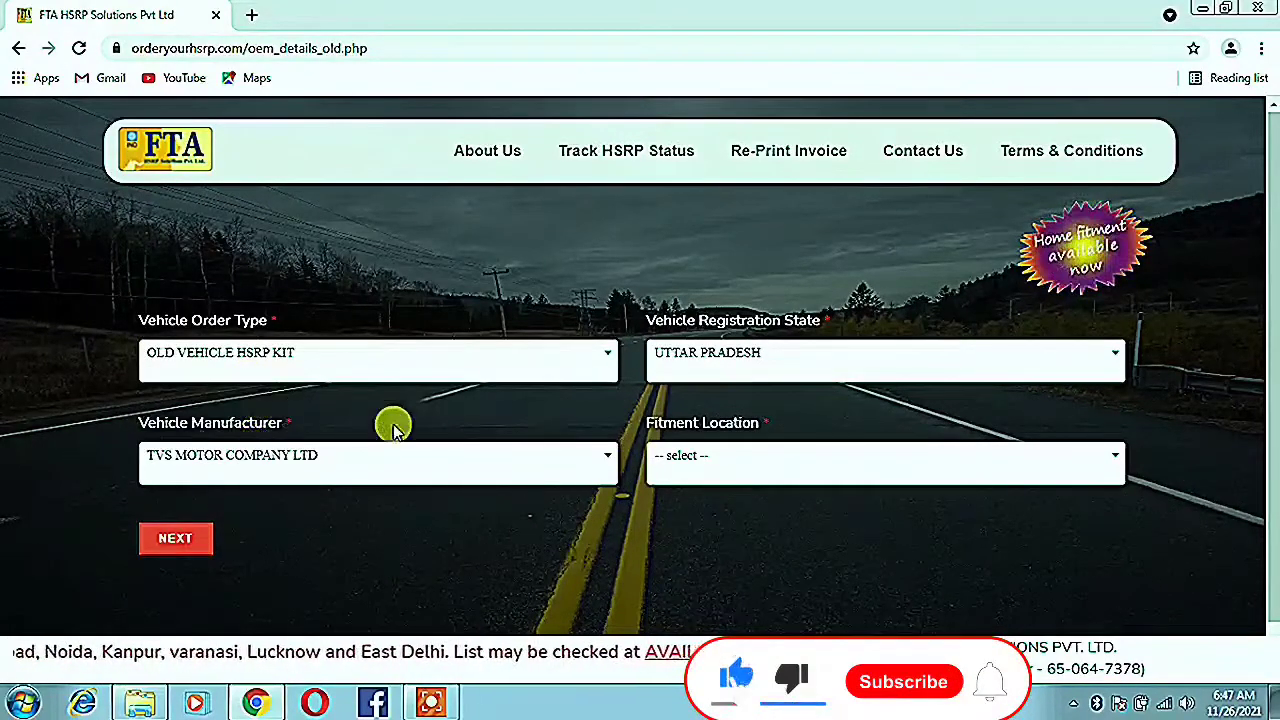
Choose Dealer Premises as the fitment location, with PRAYAGRAJ as the district and IMPERIAL MOTORS as the dealer/HSRP center.
click(690, 467)
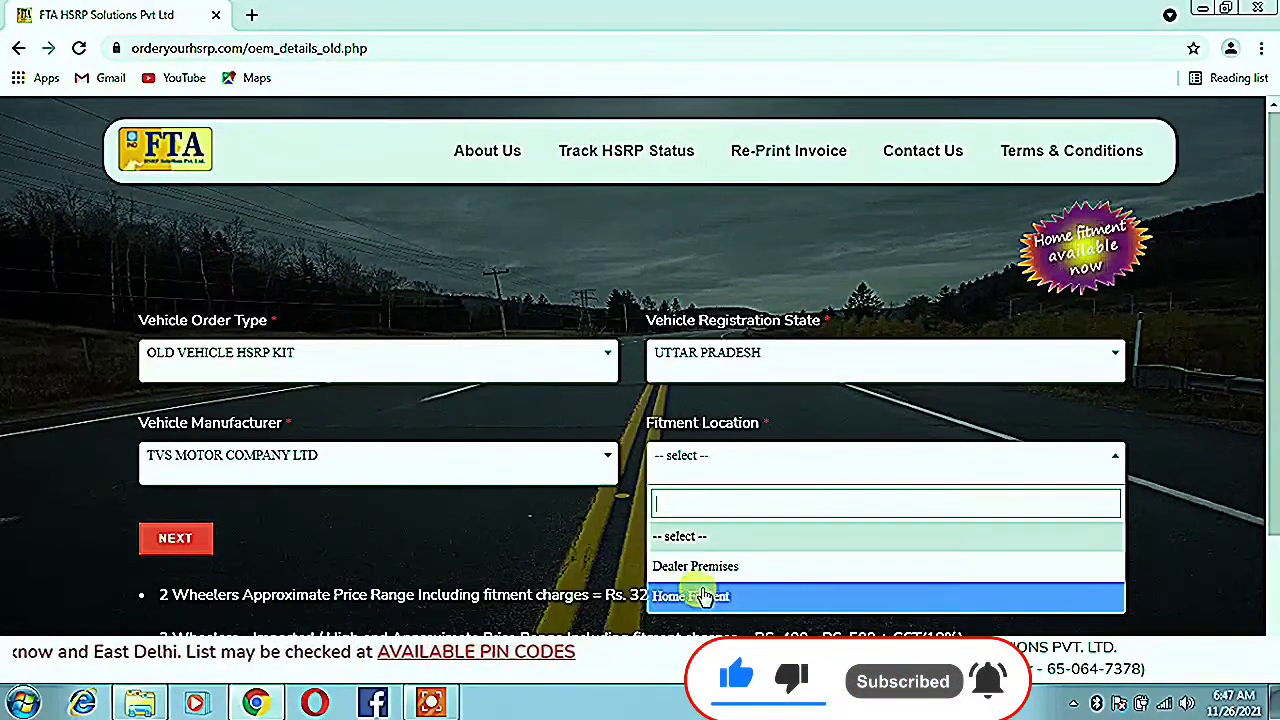
click(688, 566)
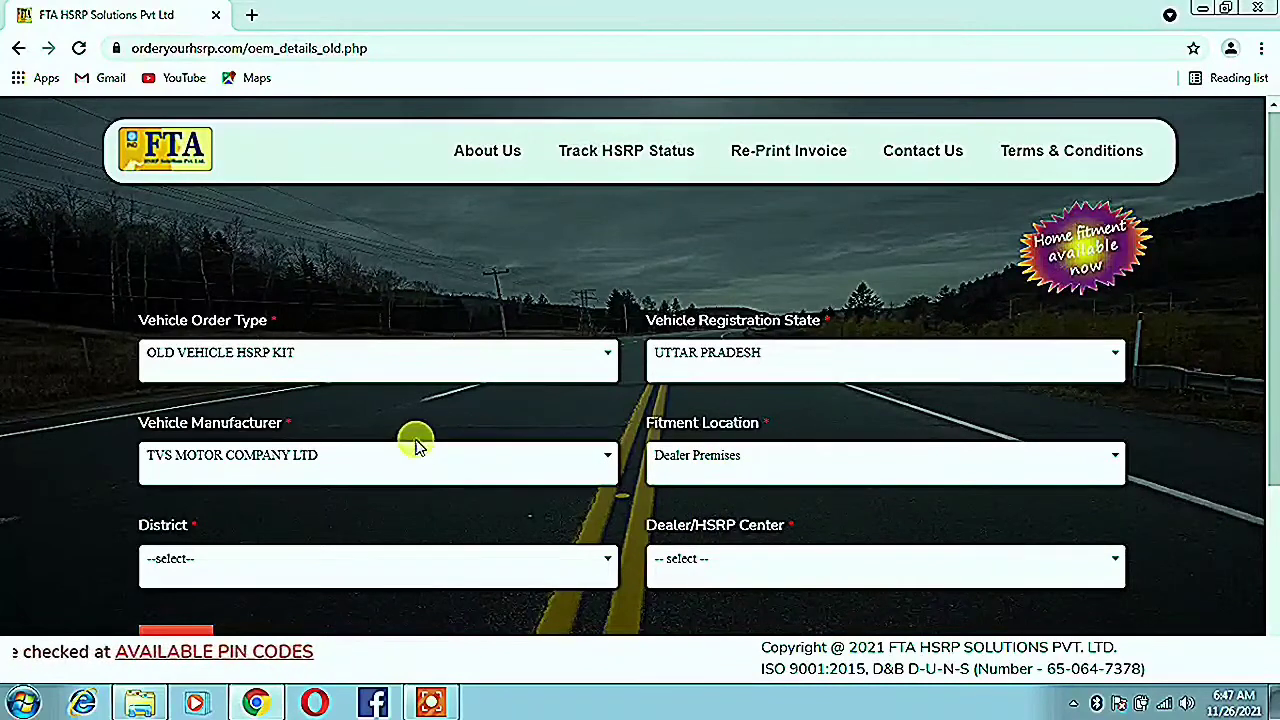
scroll(416, 445, down, 1)
scroll(416, 445, down, 1)
click(266, 373)
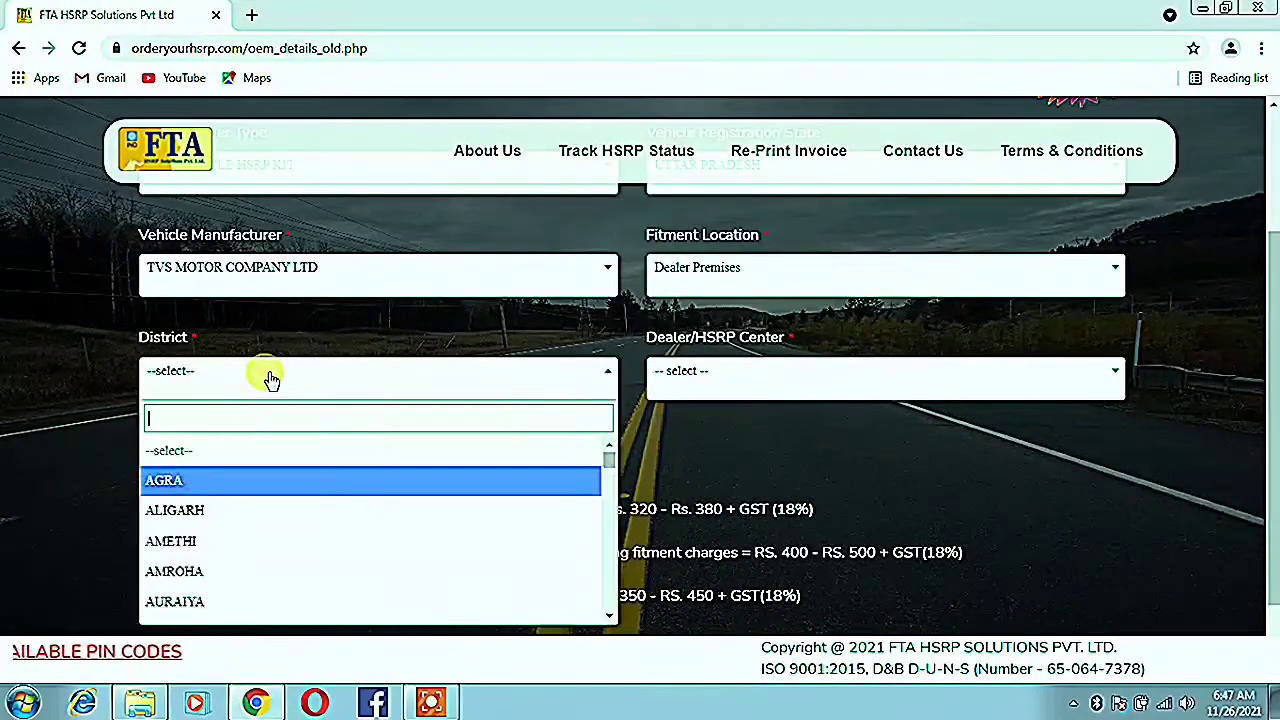
text(PR)
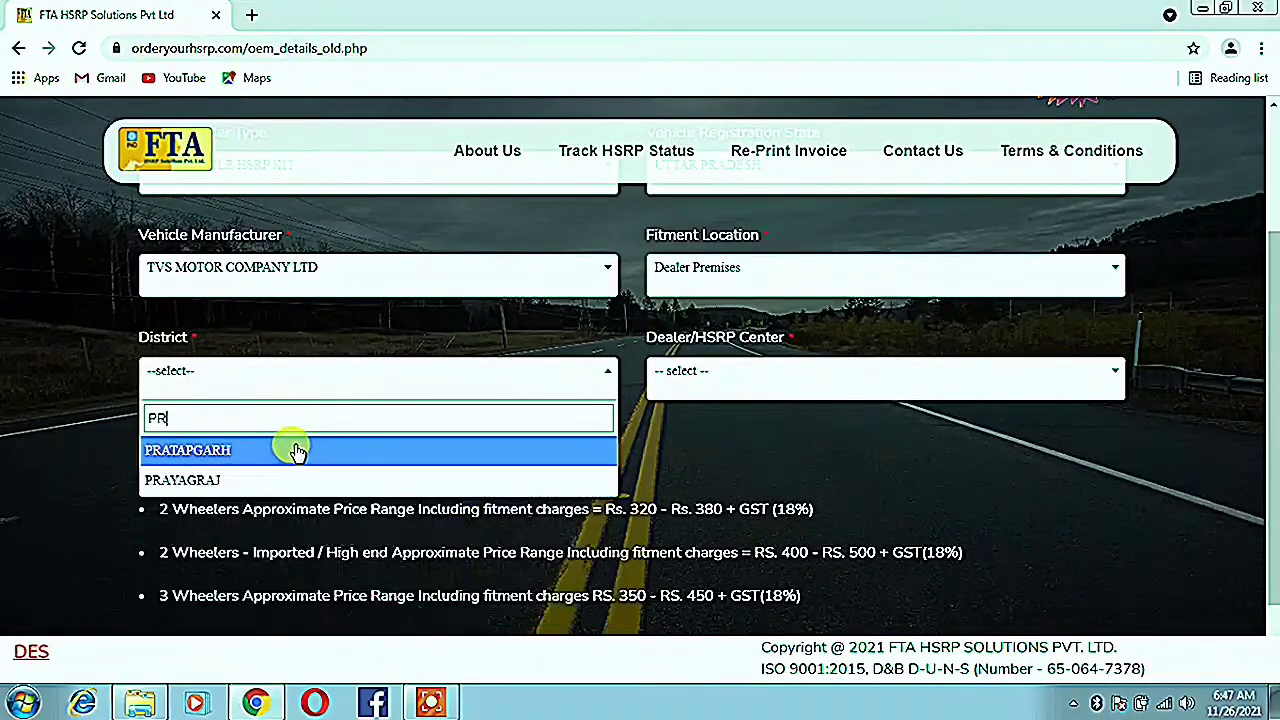
click(258, 483)
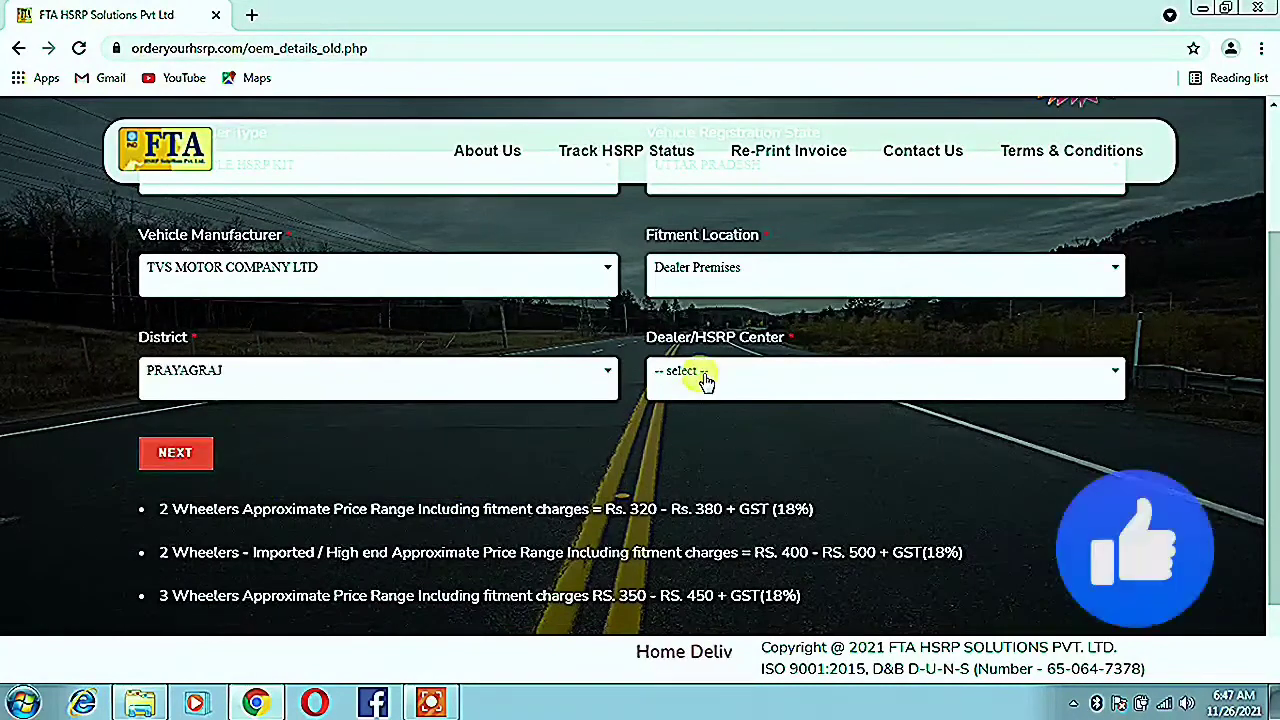
click(700, 378)
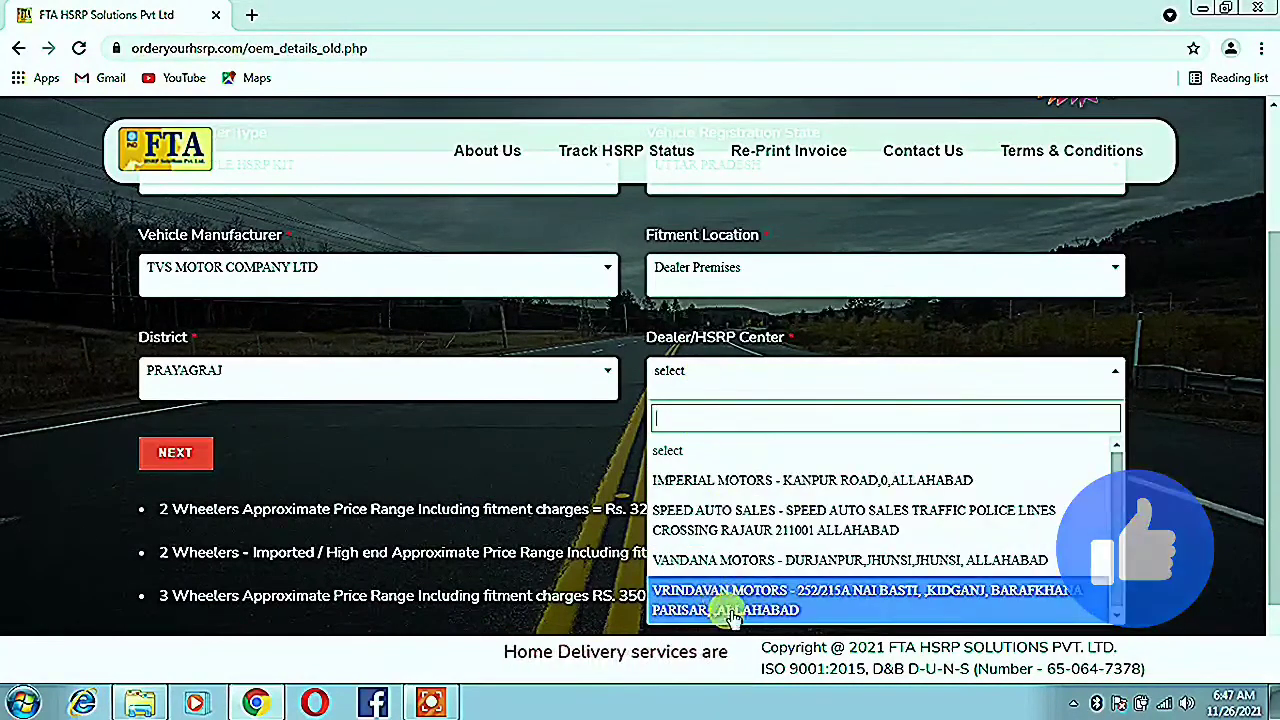
click(757, 484)
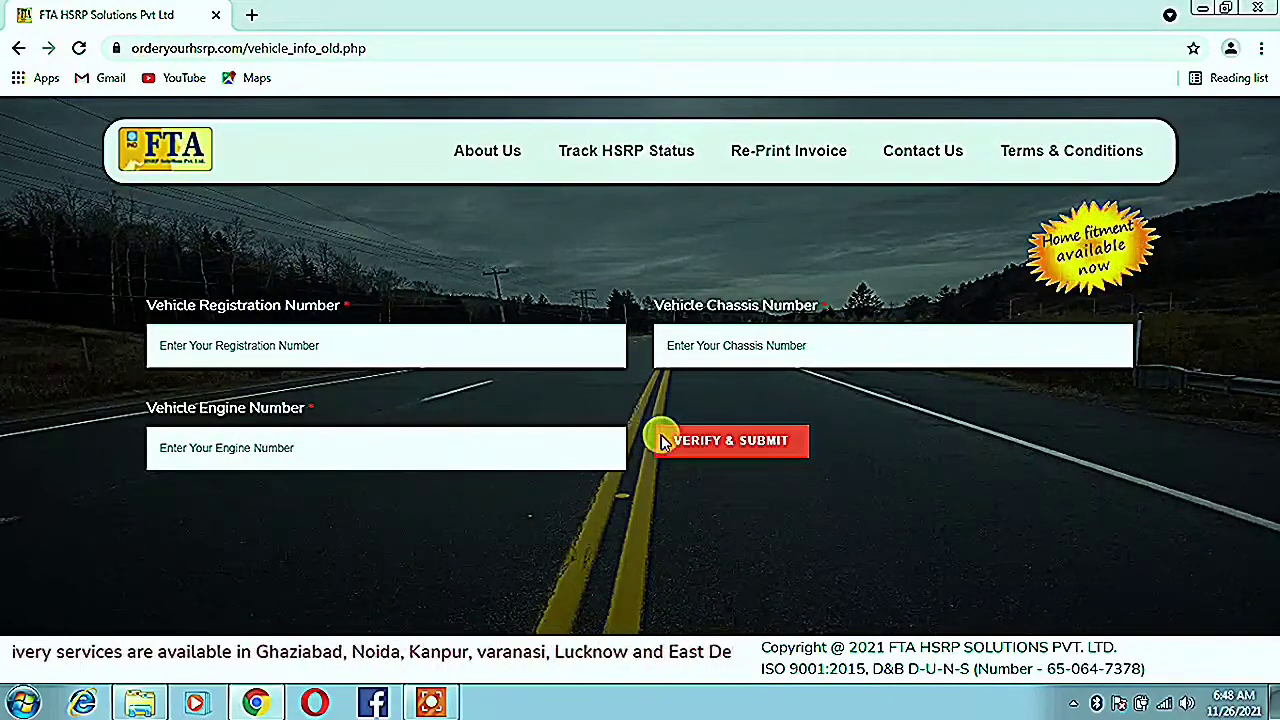
Submit the vehicle's registration, chassis and engine numbers for verification and set the vehicle type to Motorcycle.
click(718, 450)
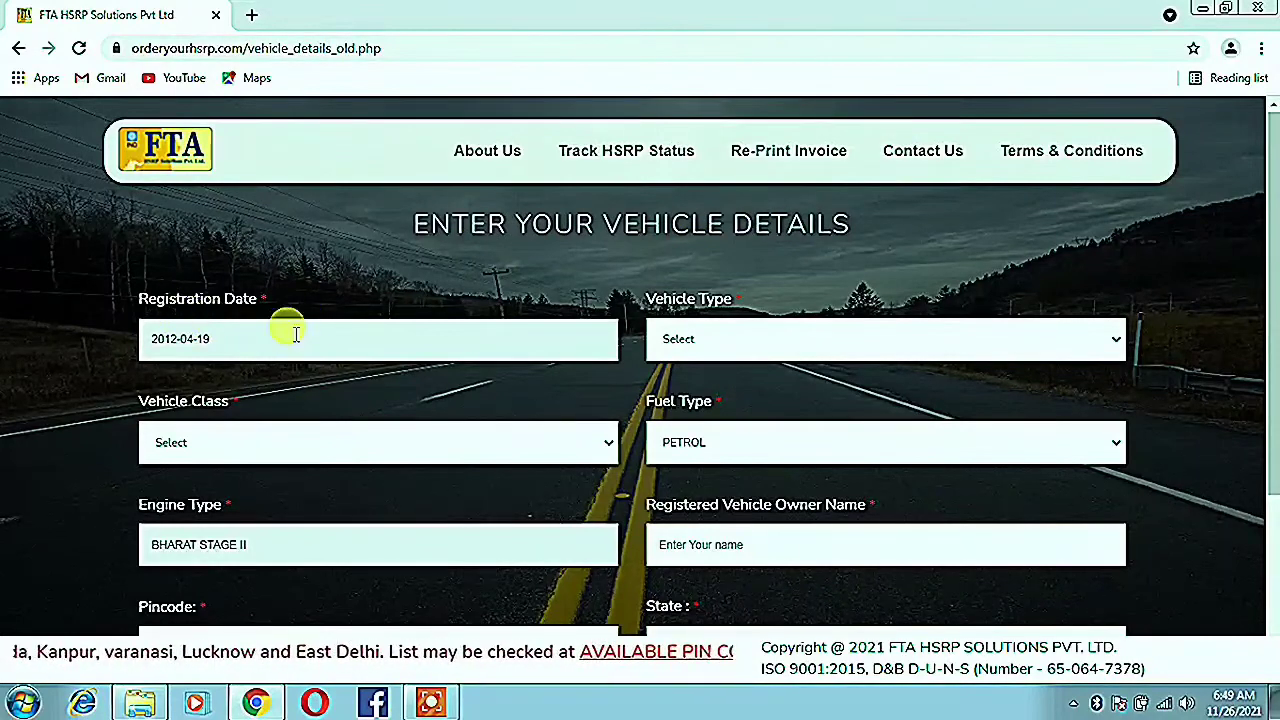
click(735, 338)
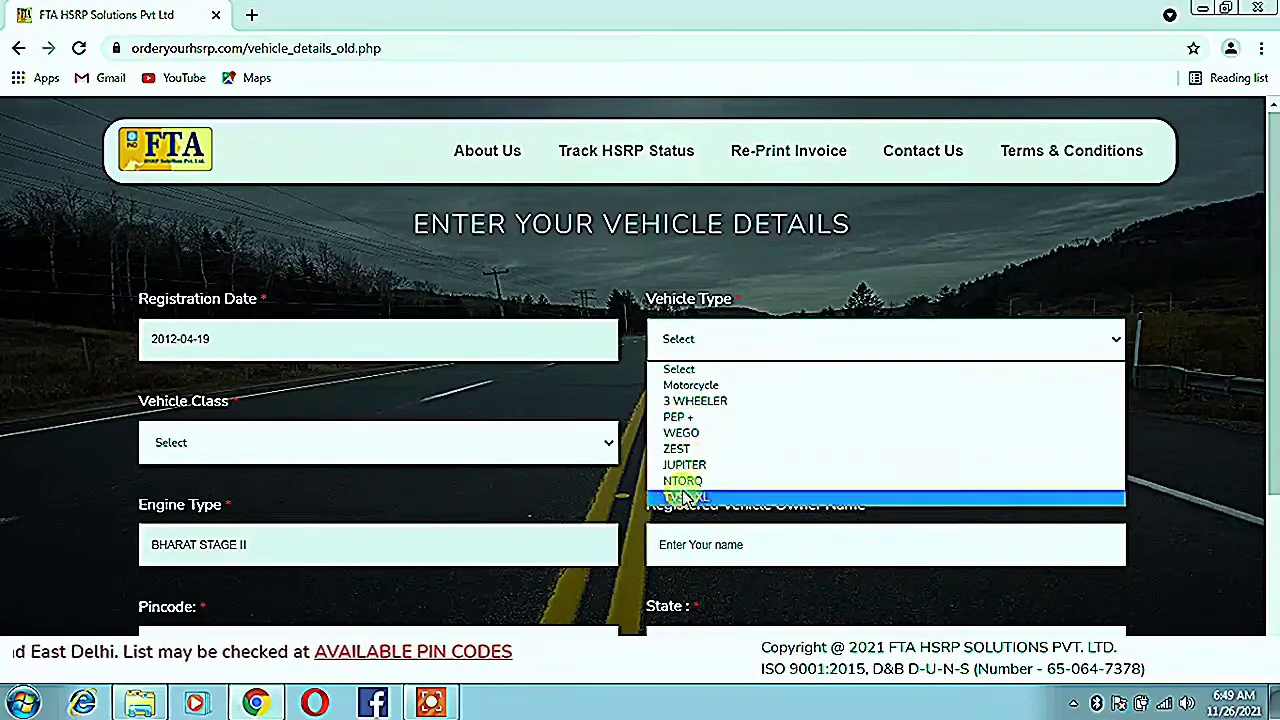
click(695, 389)
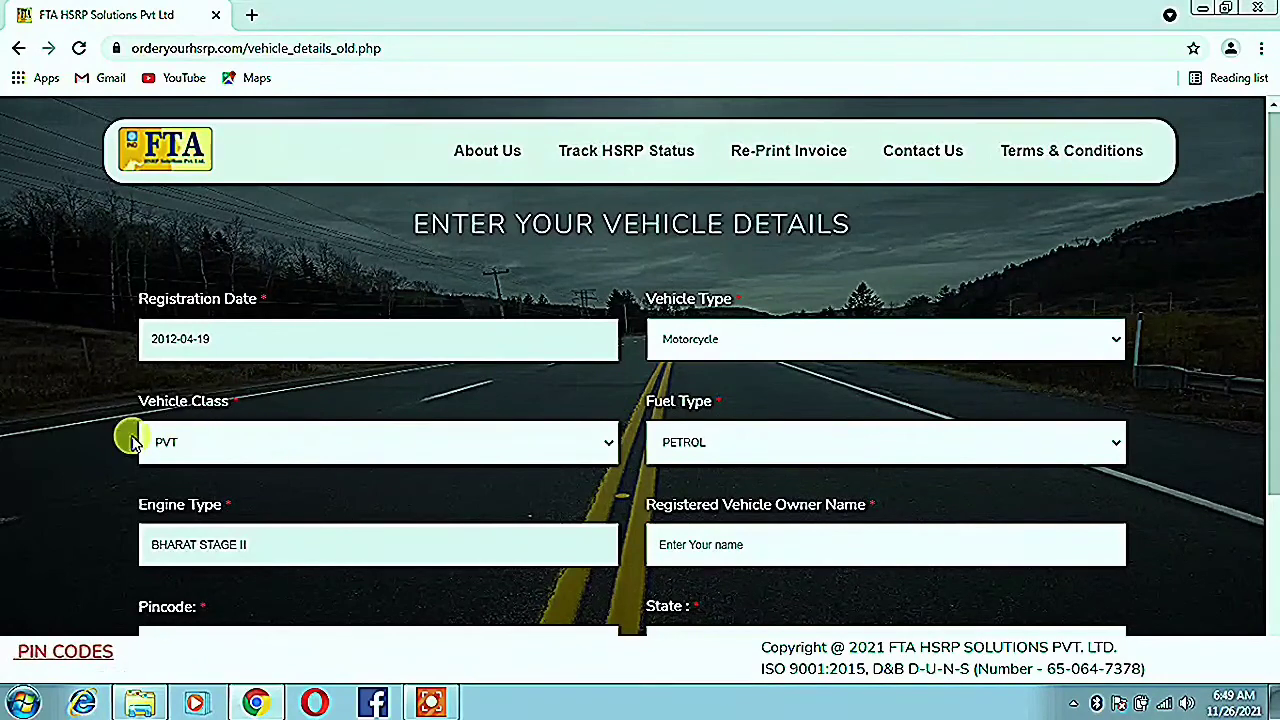
Fill in the registered owner's name and pincode, set the state to UTTAR PRADESH, and submit the vehicle details.
scroll(620, 413, down, 2)
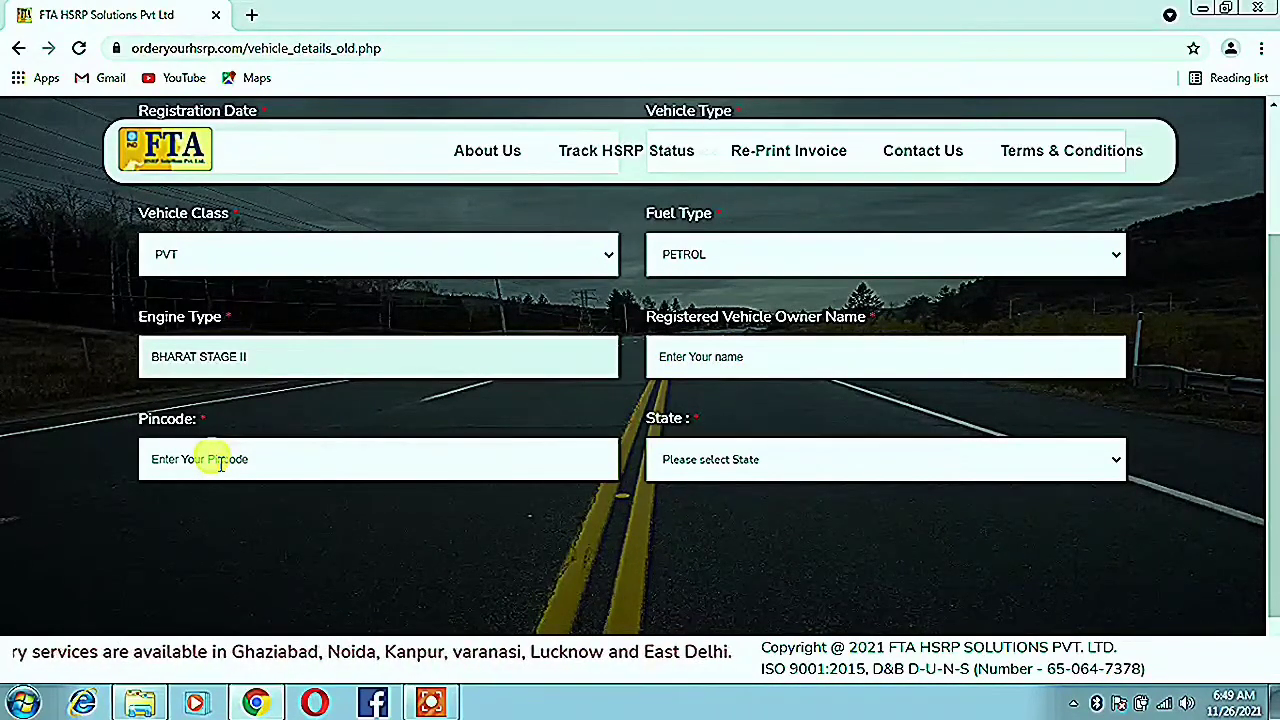
click(744, 465)
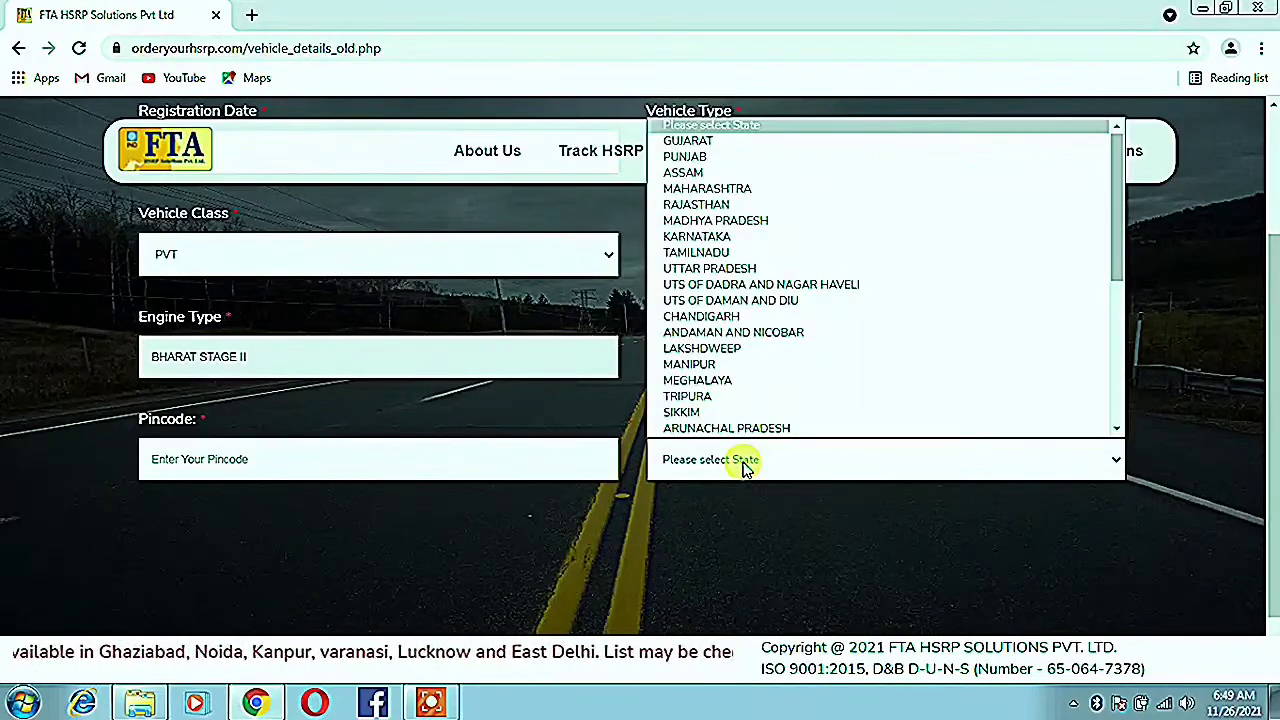
key(u)
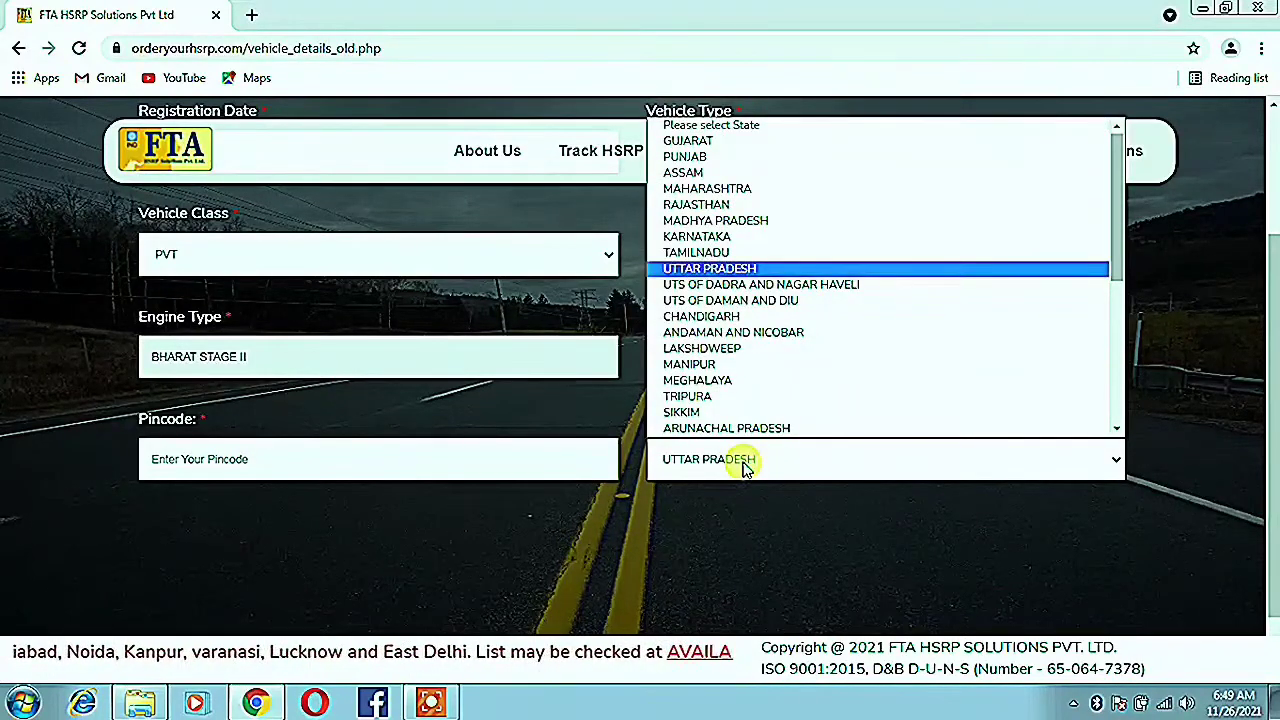
click(709, 270)
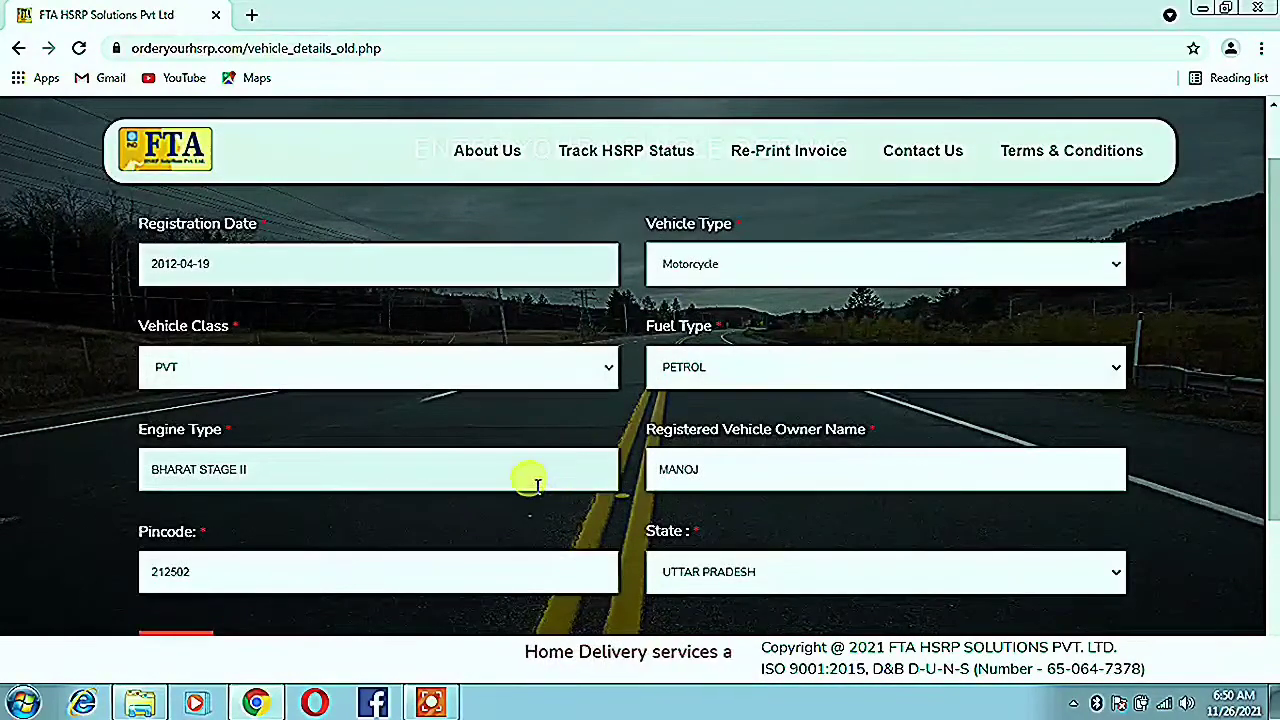
scroll(485, 450, down, 2)
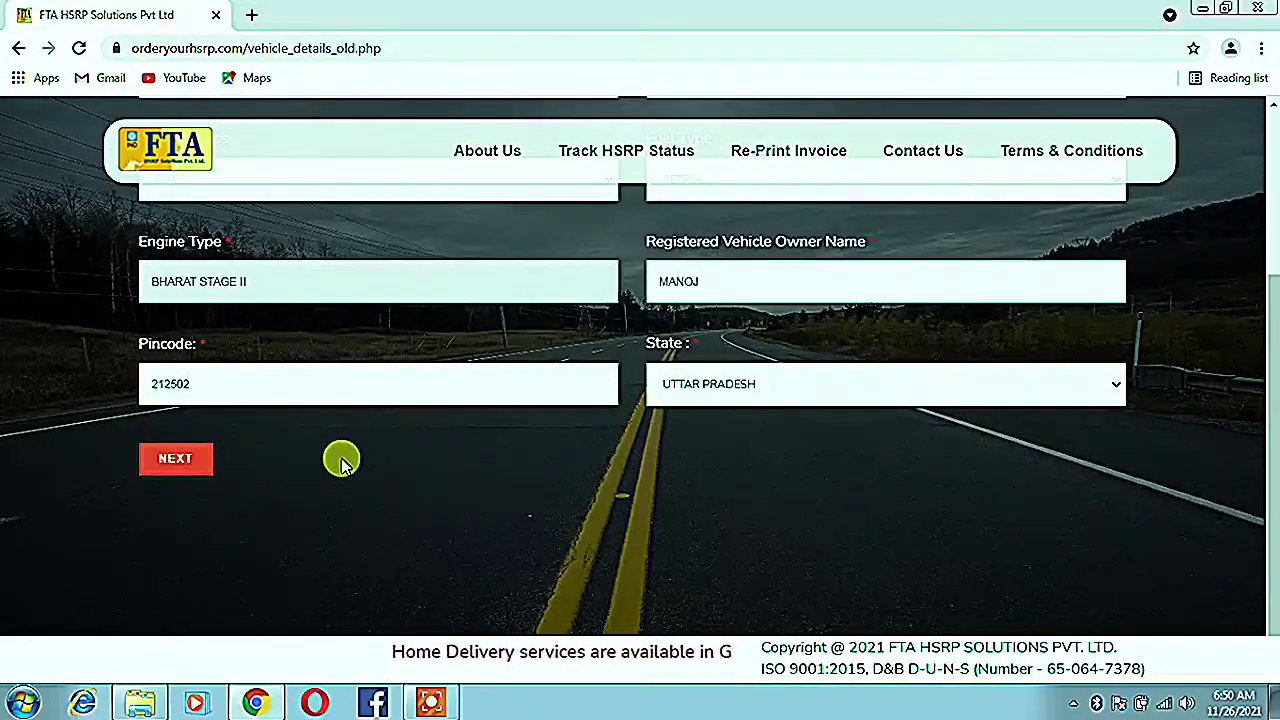
click(175, 460)
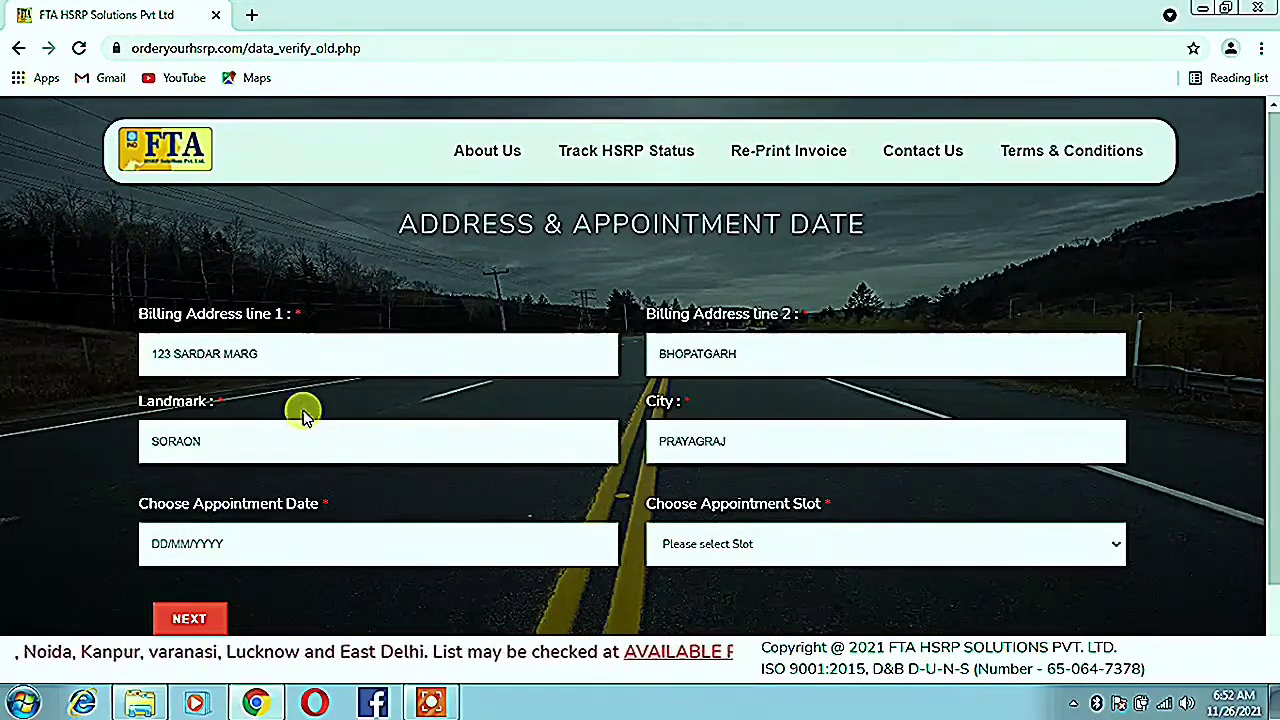
Set the appointment to 15-12-2021 in the 11:30 AM-12:30 PM slot and submit the address and appointment form.
scroll(300, 409, down, 1)
click(240, 446)
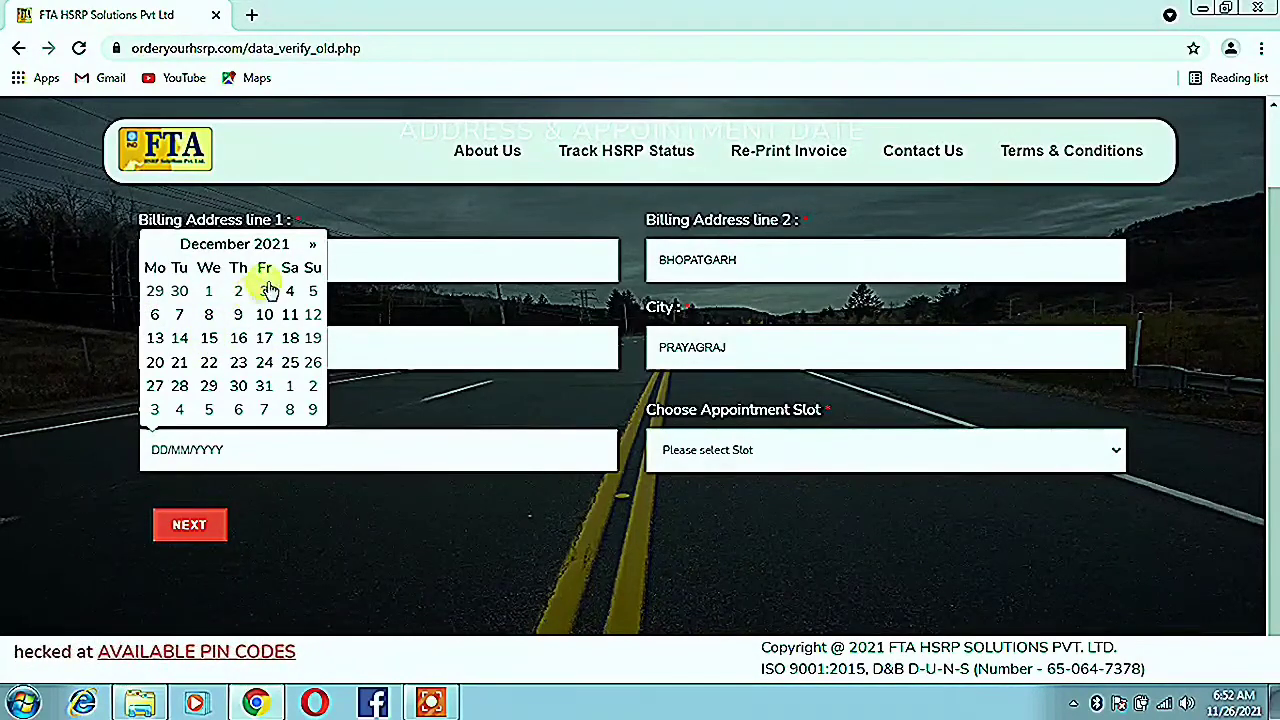
click(209, 339)
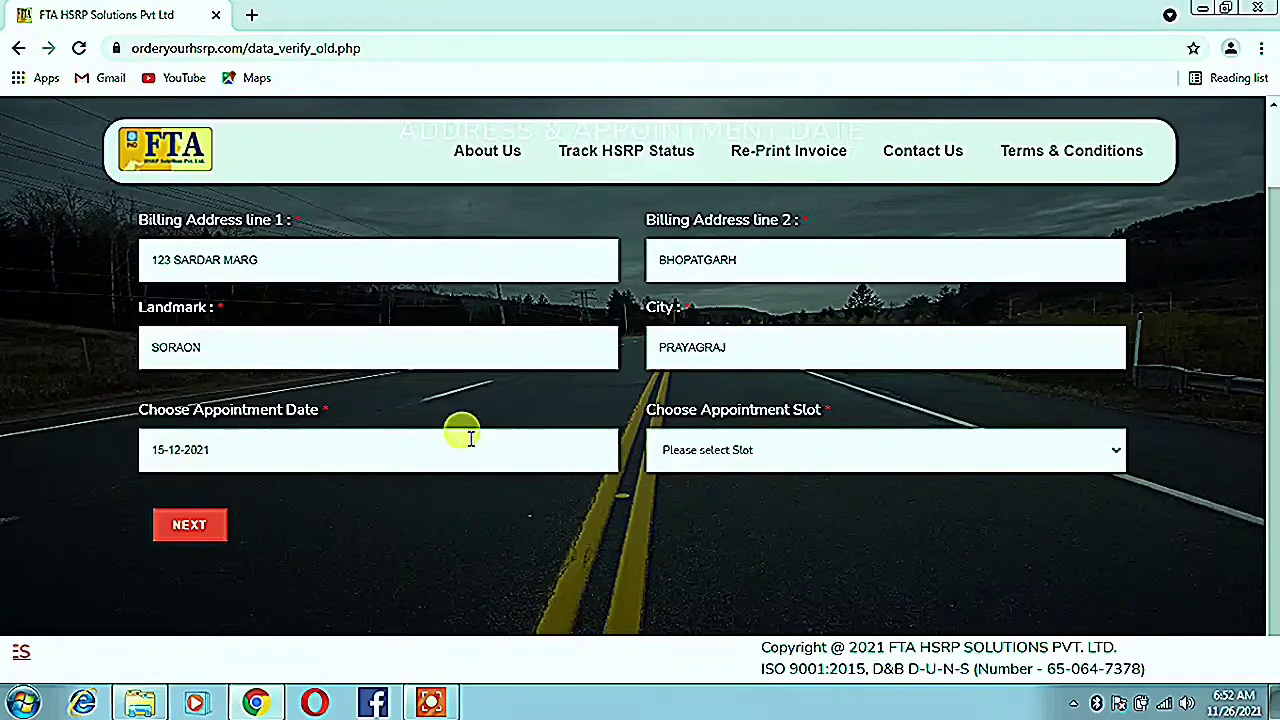
click(816, 451)
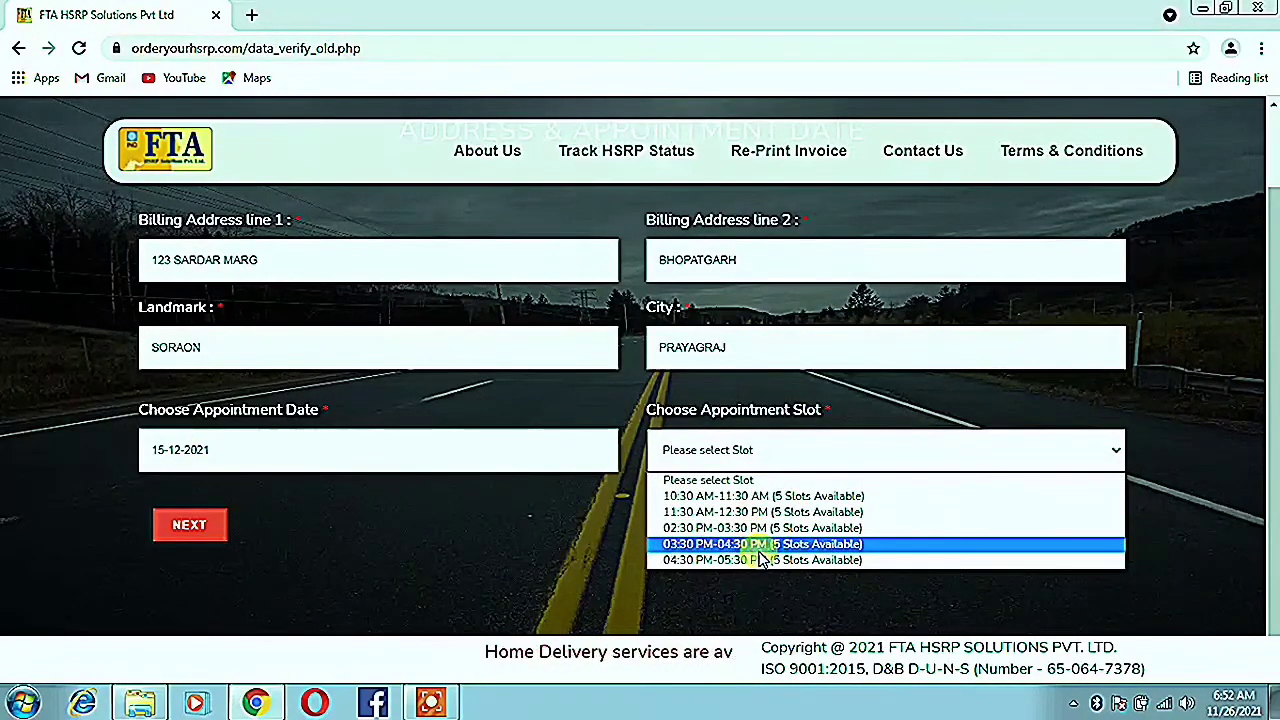
click(679, 512)
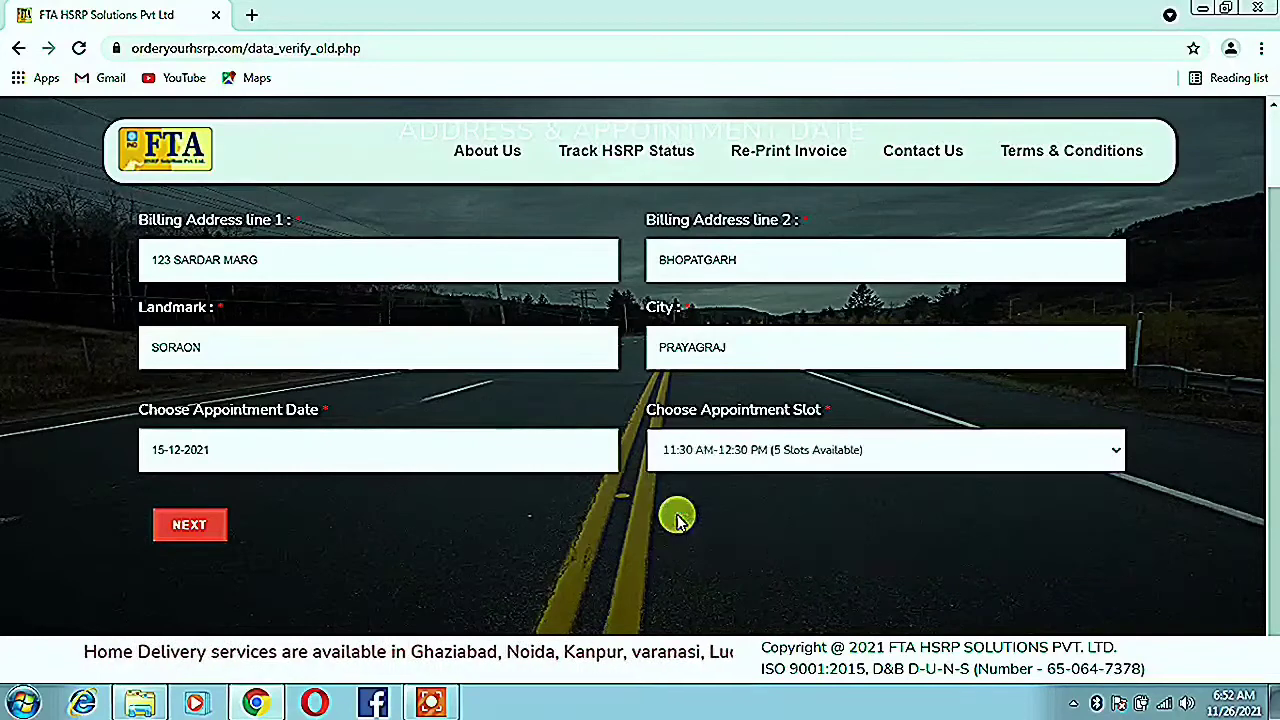
click(190, 525)
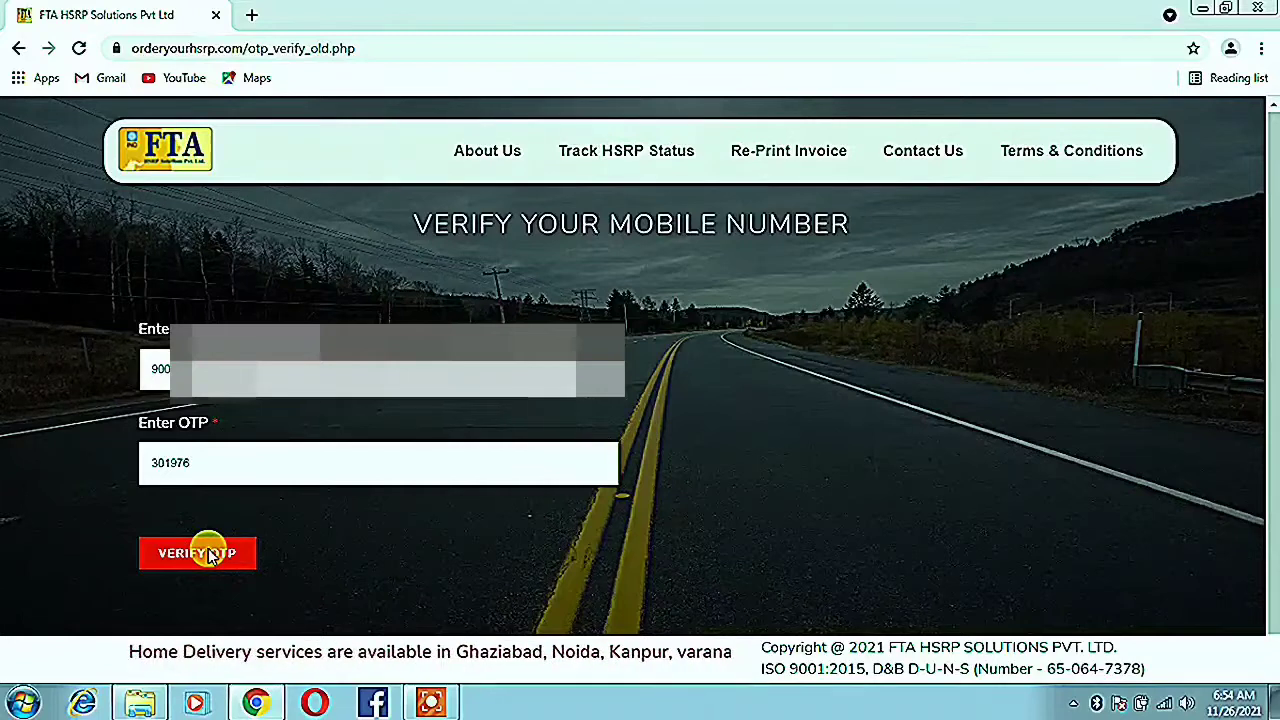
Verify the mobile number with the one-time code and proceed to the online payment of the HSRP fee.
click(205, 553)
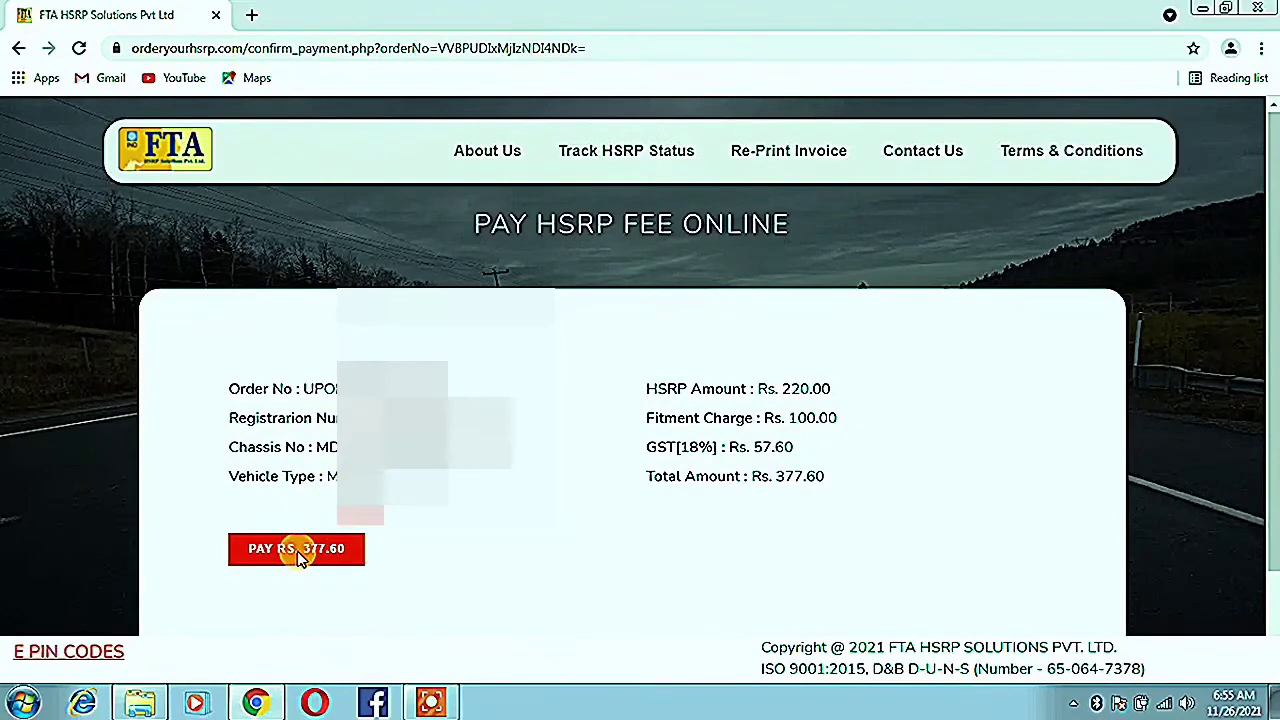
scroll(300, 557, down, 1)
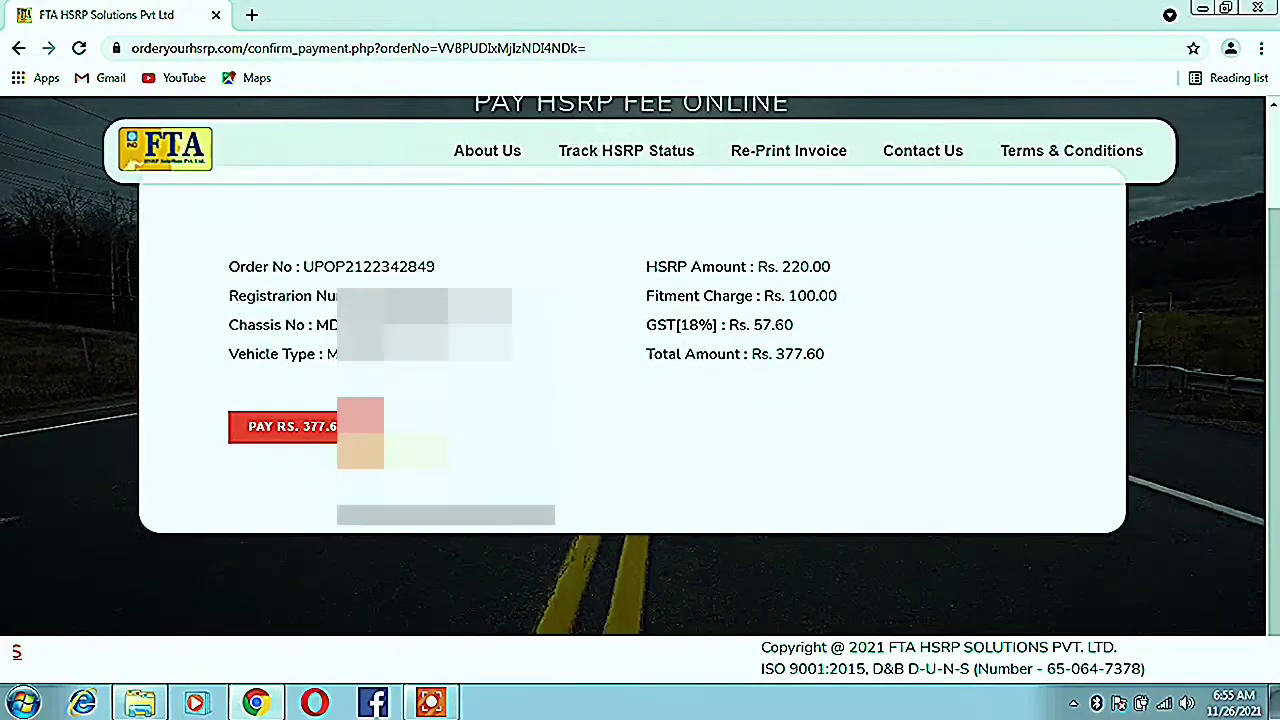
click(296, 432)
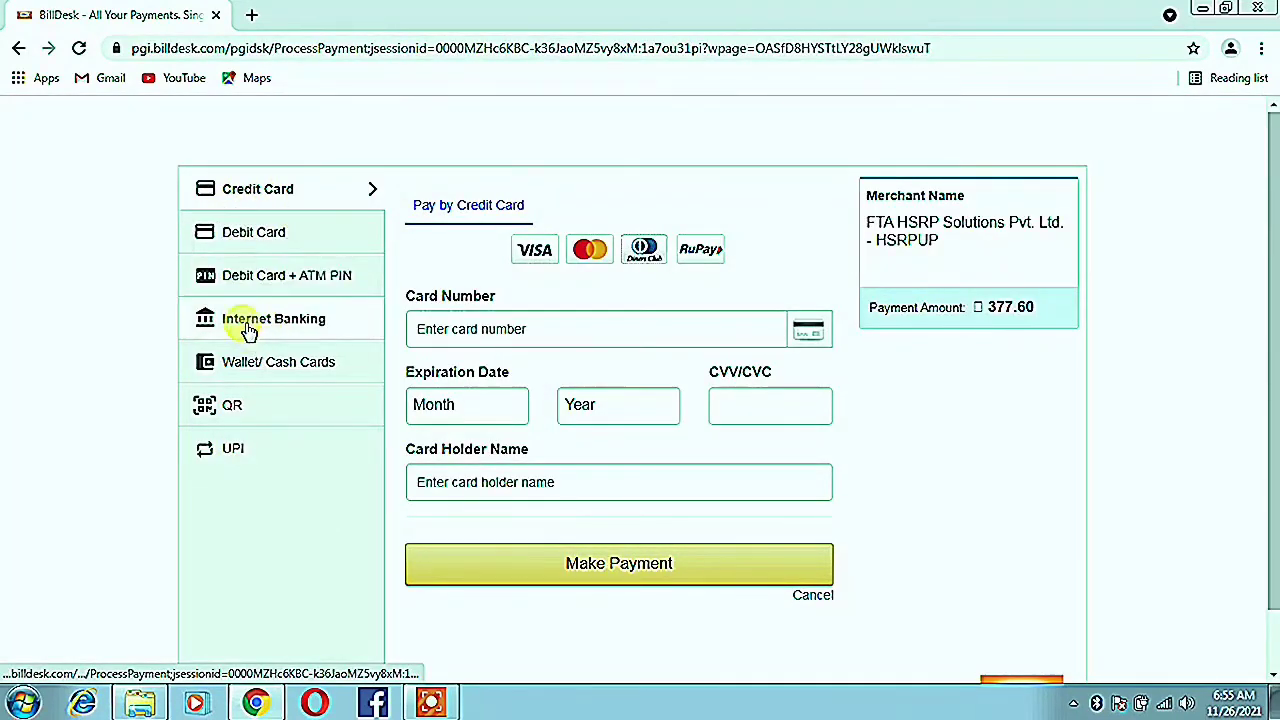
Try to pay the fee through BHIM UPI, and switch the payment method to Debit Card, ready for the card number.
click(232, 452)
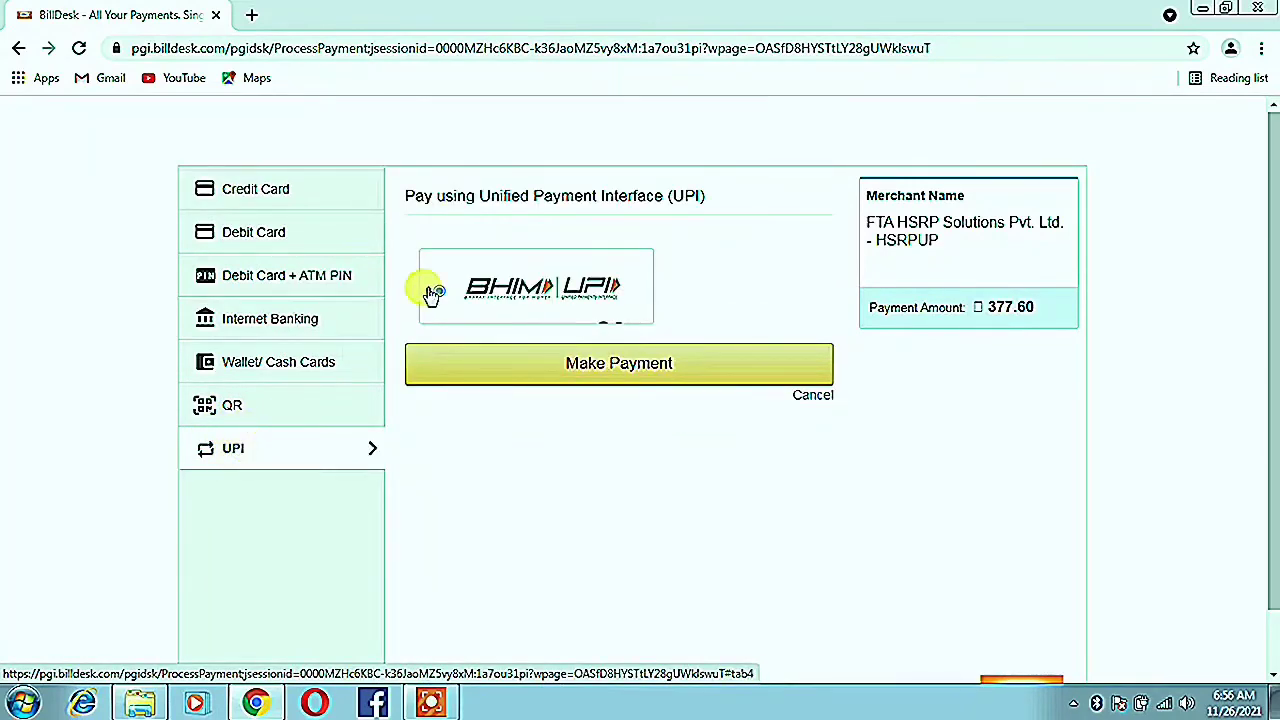
click(567, 368)
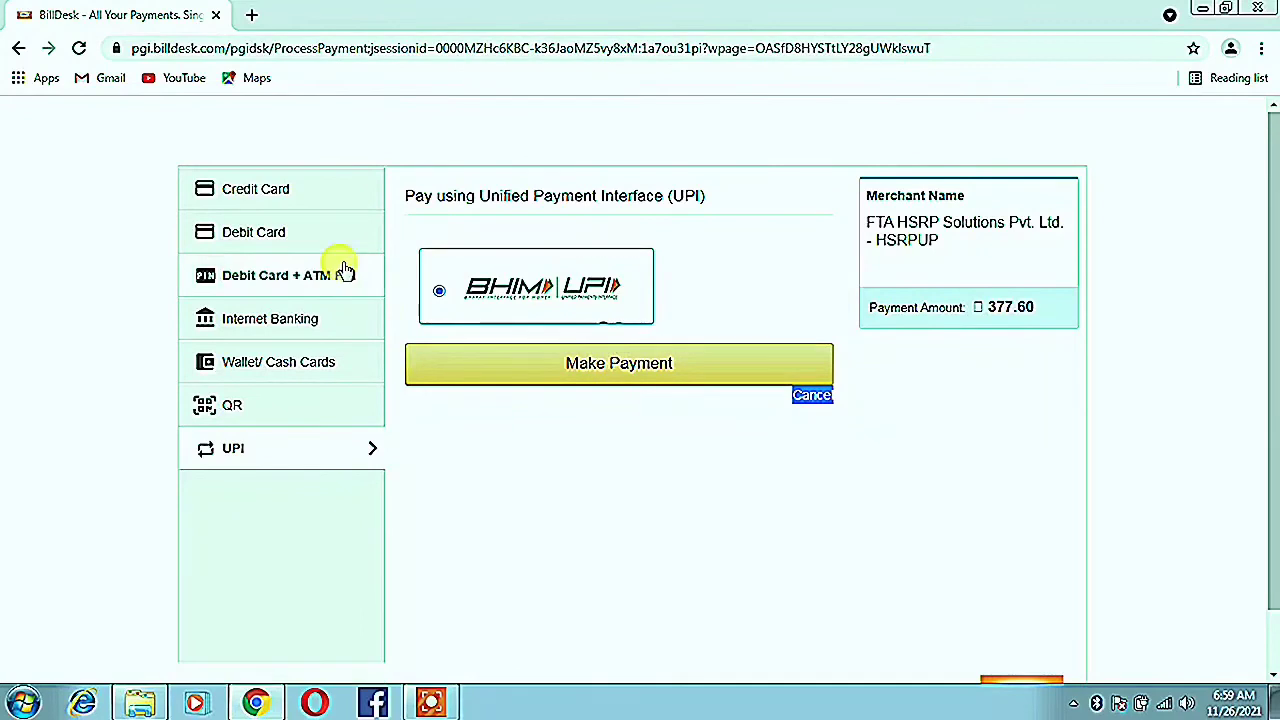
click(237, 234)
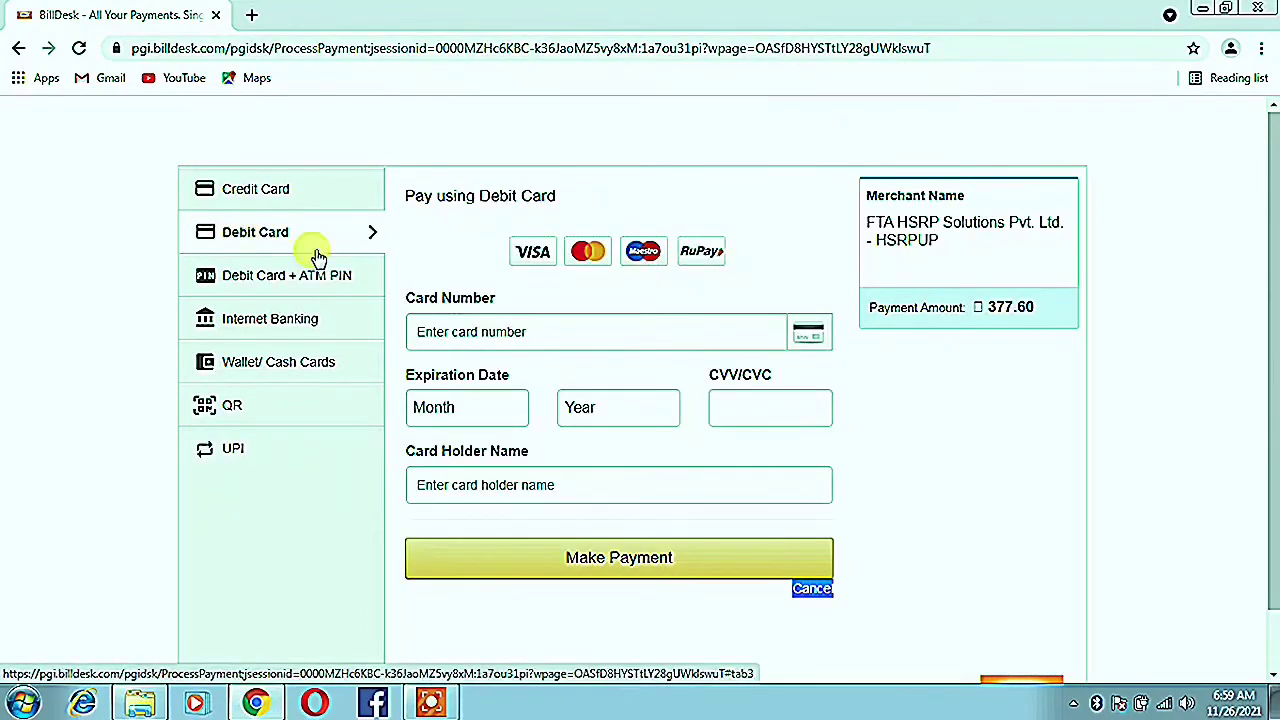
click(514, 332)
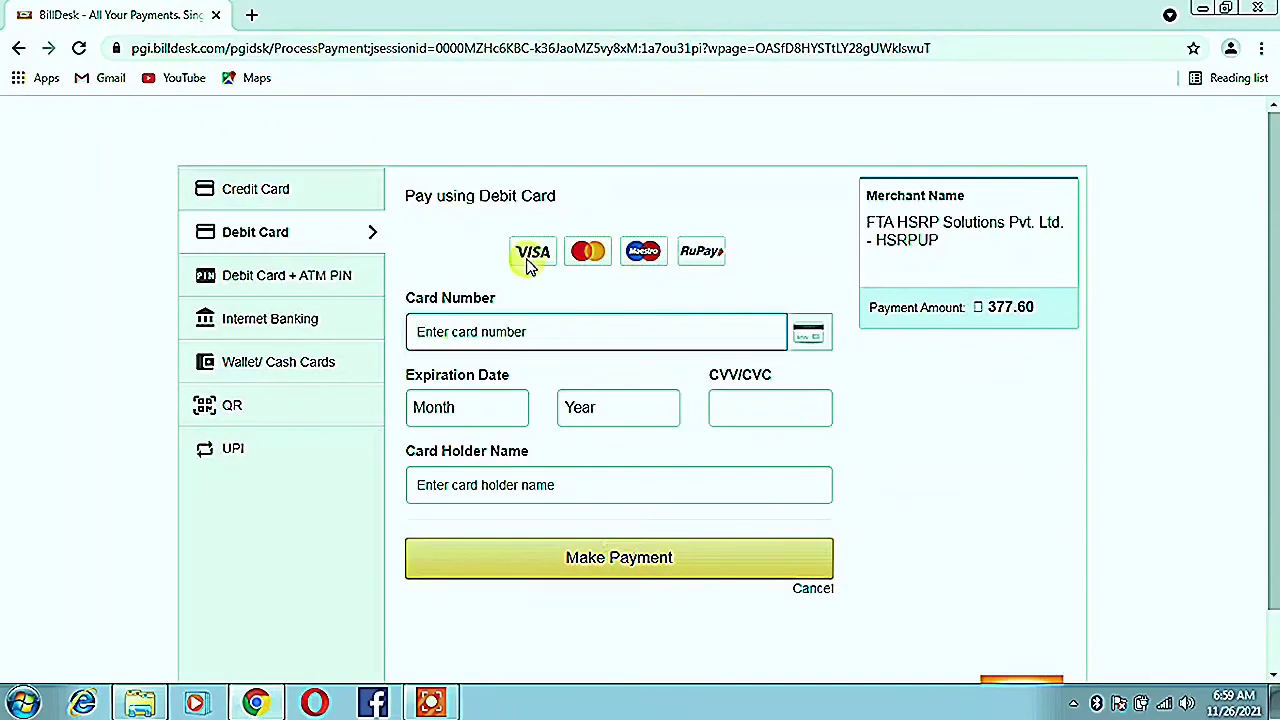
Open a new browser tab.
key(ctrl+t)
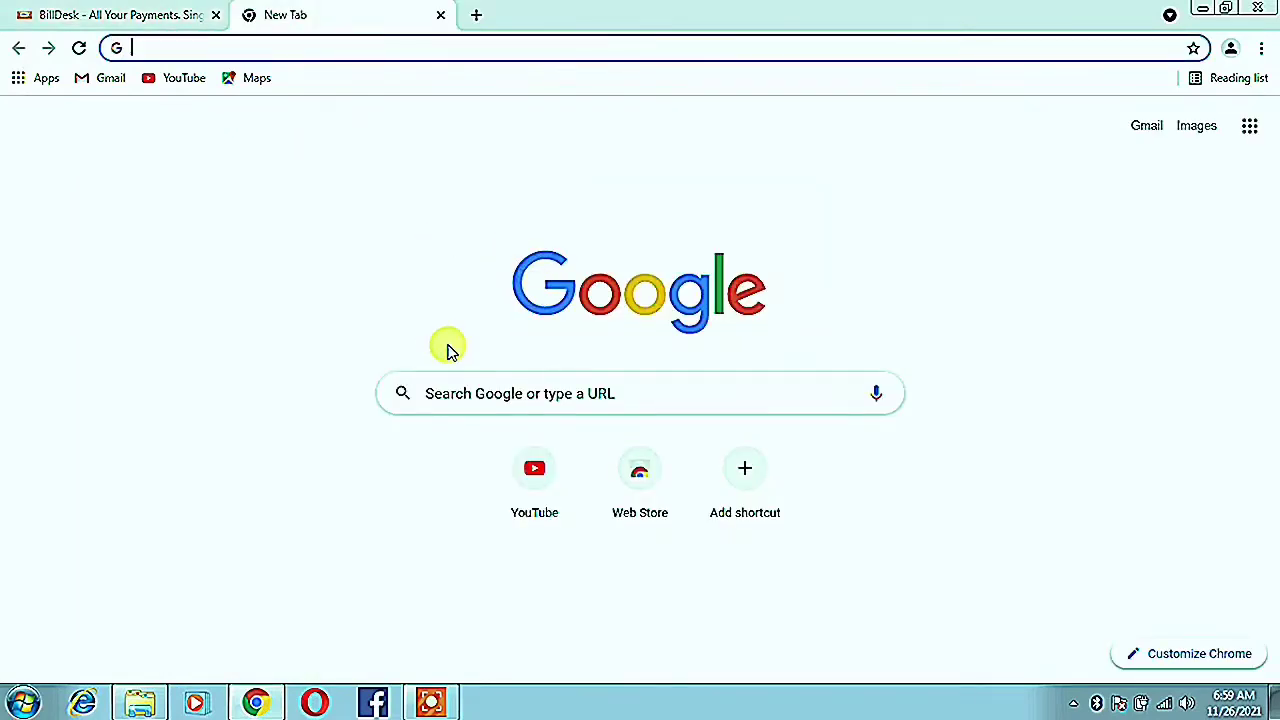